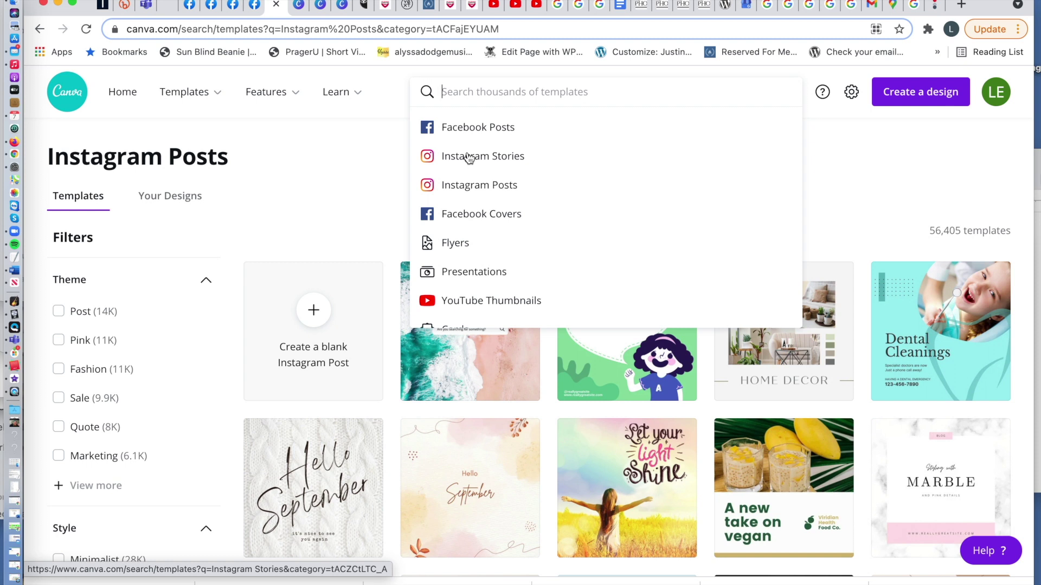
Pick the YouTube Thumbnails suggestion to list the 1,228 thumbnail templates
left_click(477, 300)
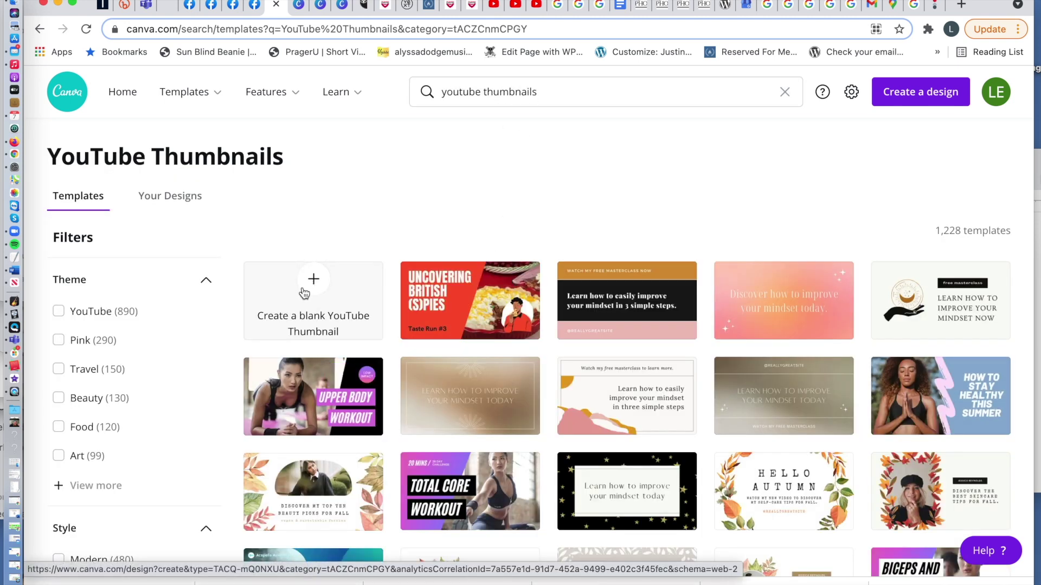
Scroll the thumbnail results and open the yellow Amazing Funny Video 2022 template in the editor
scroll(356, 333, "down", 6)
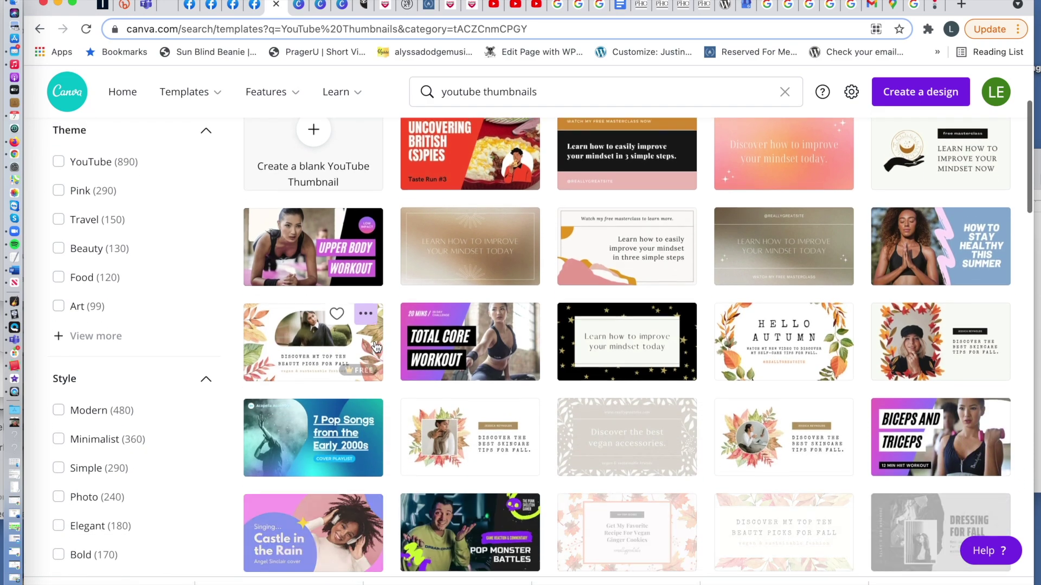
scroll(447, 360, "down", 4)
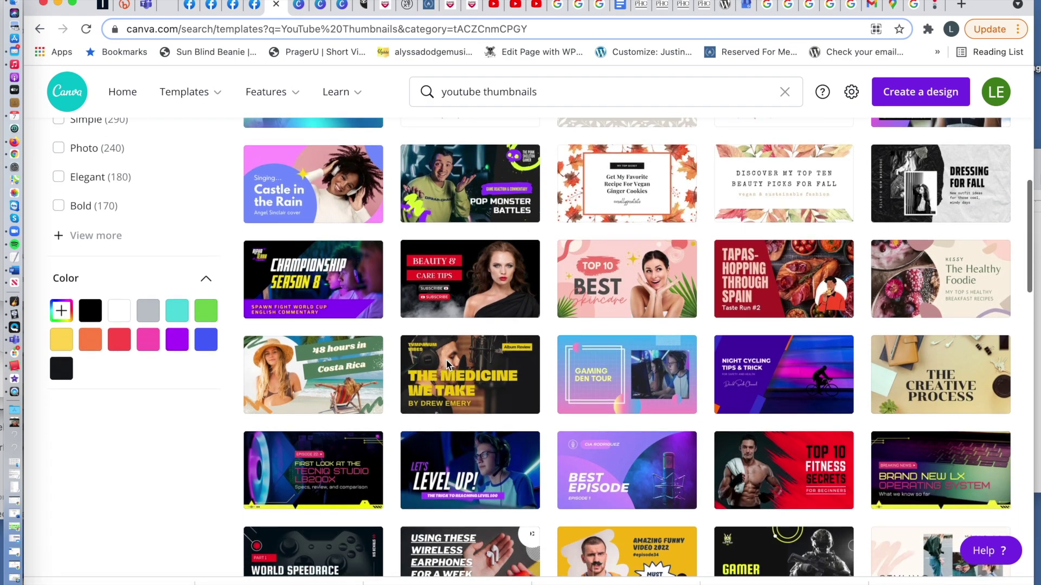
scroll(447, 365, "down", 2)
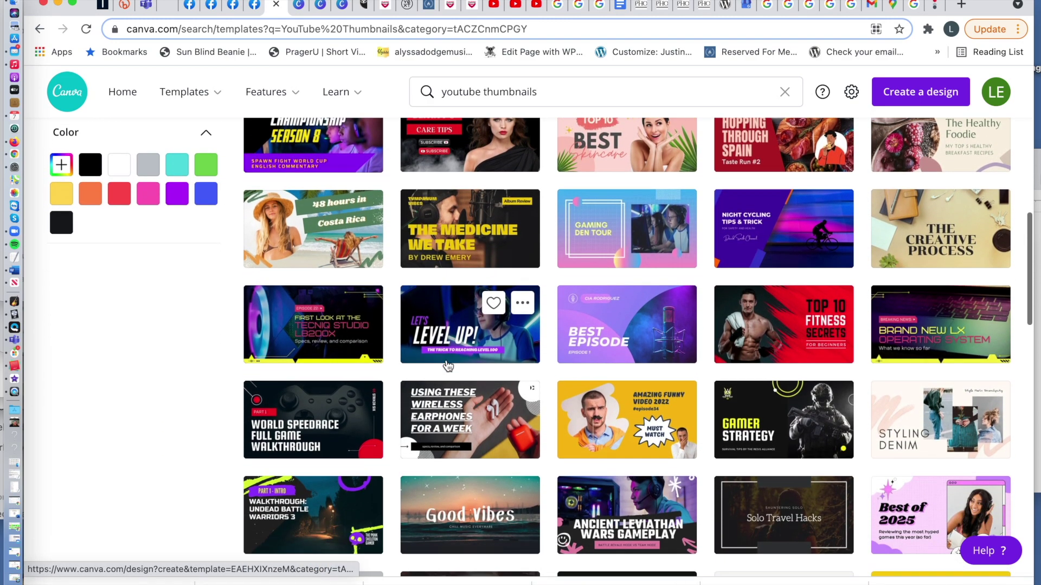
scroll(447, 365, "down", 1)
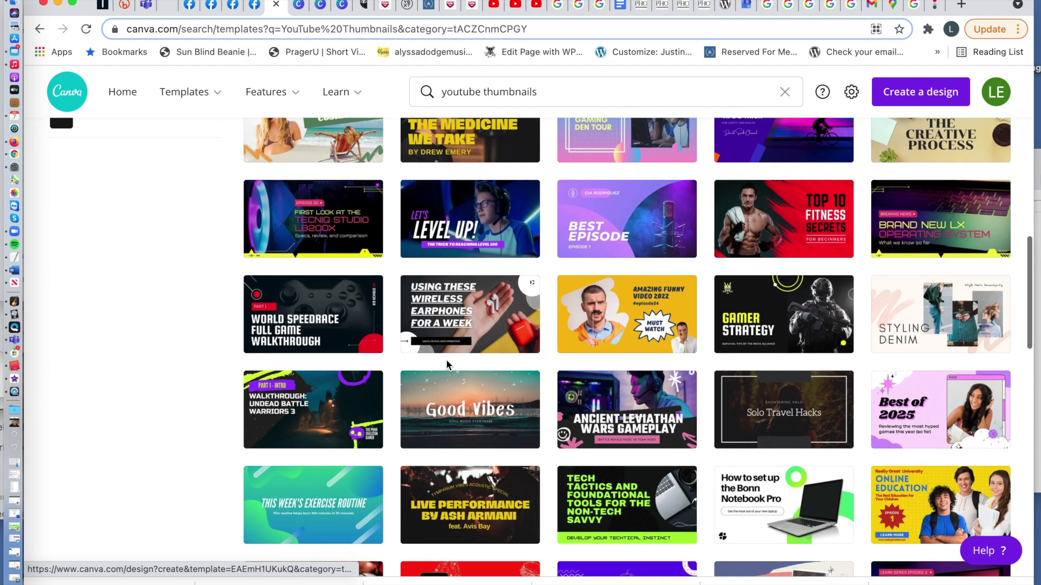
left_click(607, 323)
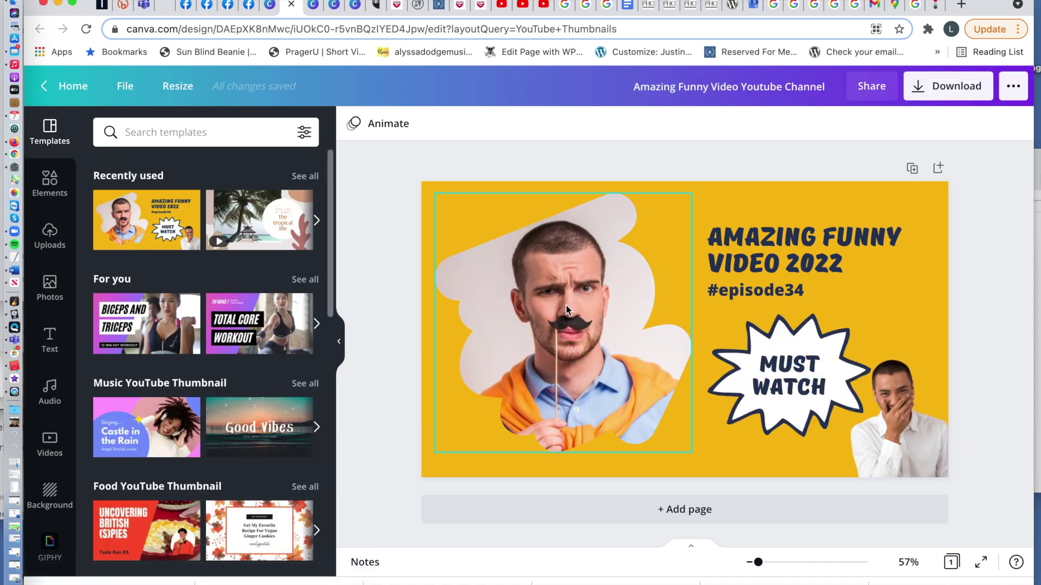
Delete the laughing-man photo from the bottom-right corner and show the uploaded images
left_click(892, 407)
key("Delete")
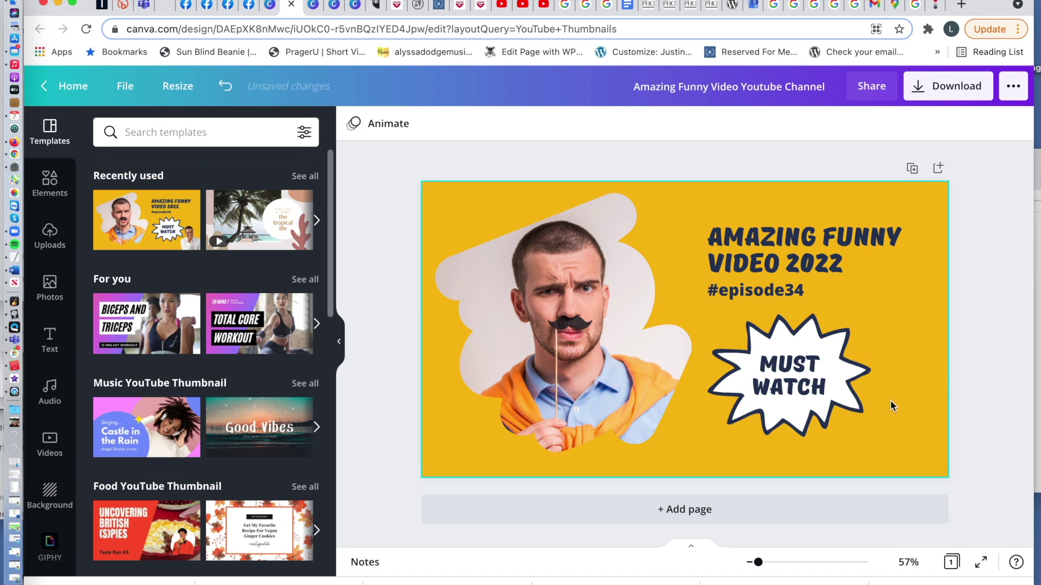
left_click(51, 234)
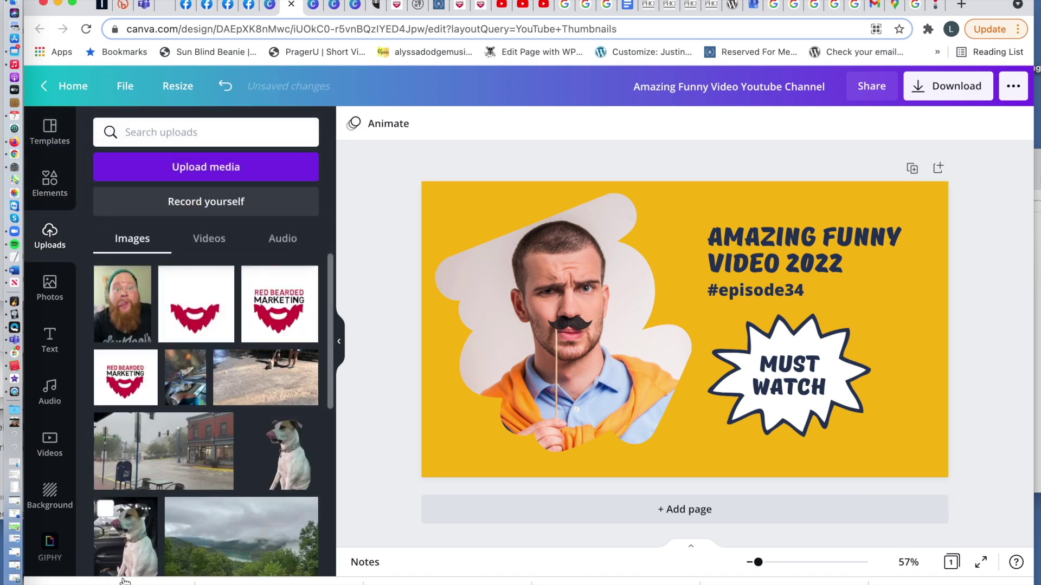
Upload the bearded-man head cutout and place it in the bottom-right corner
left_click_drag(124, 581, 145, 502)
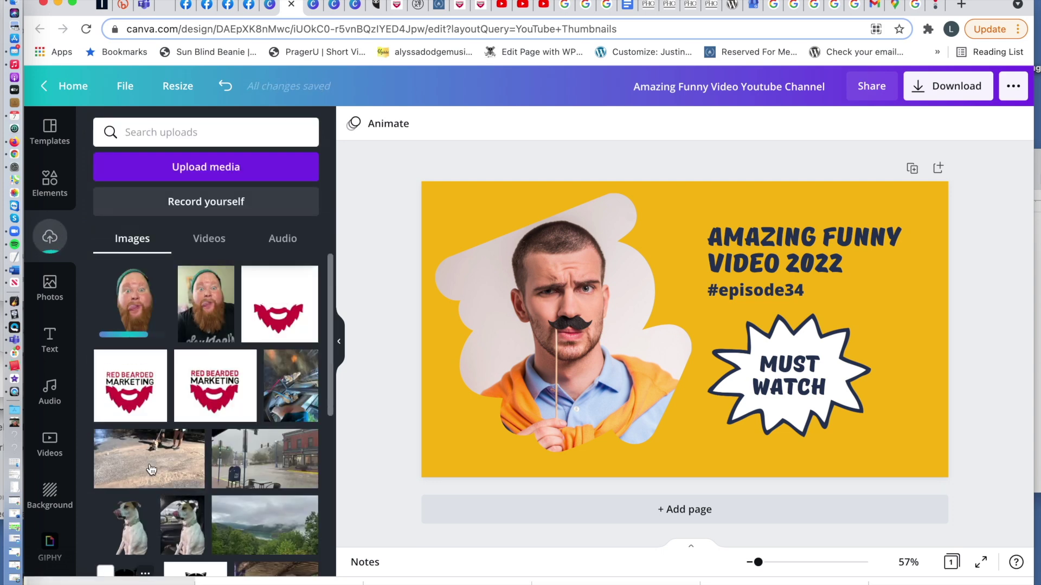
left_click(142, 305)
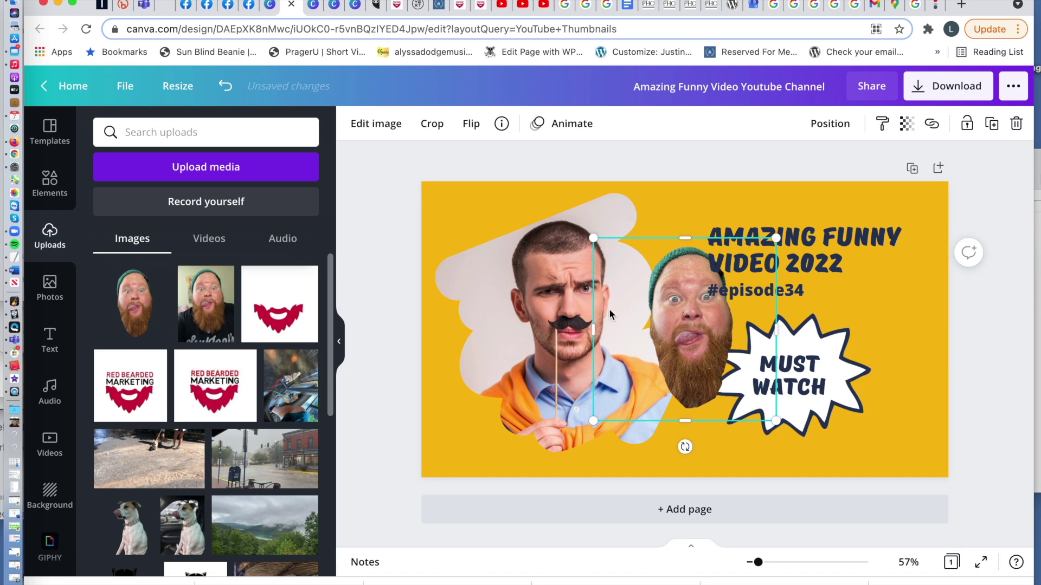
left_click_drag(692, 319, 896, 391)
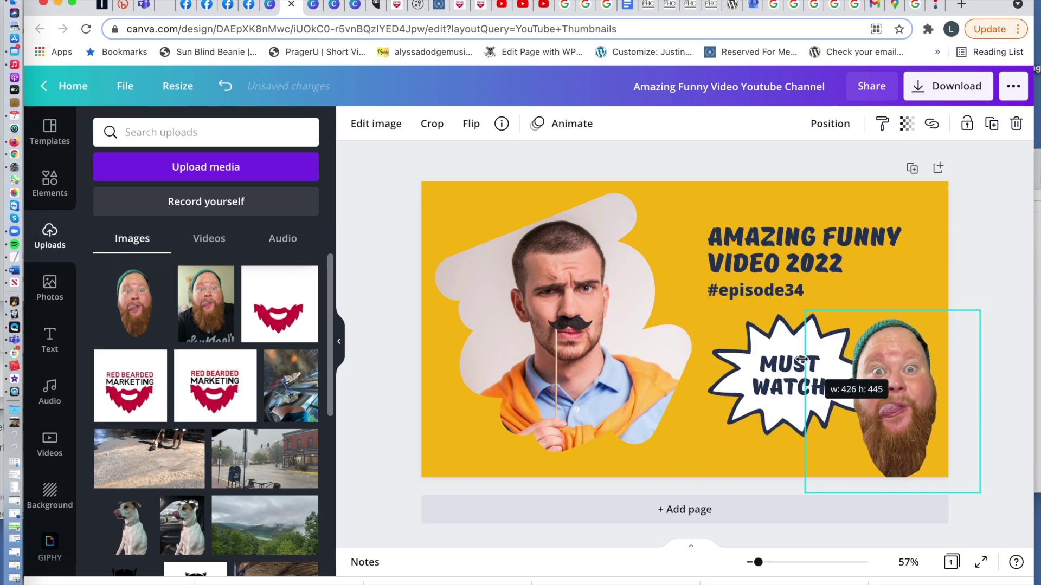
Shift the MUST WATCH burst left, centre its text, and nudge the cutout slightly up
left_click_drag(760, 344, 738, 341)
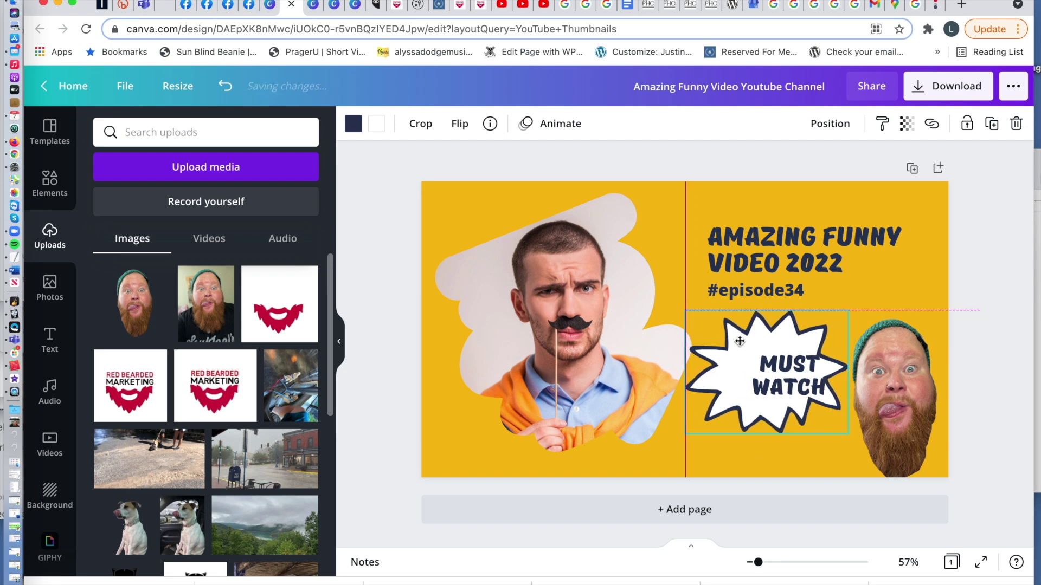
left_click(762, 366)
left_click_drag(763, 366, 761, 367)
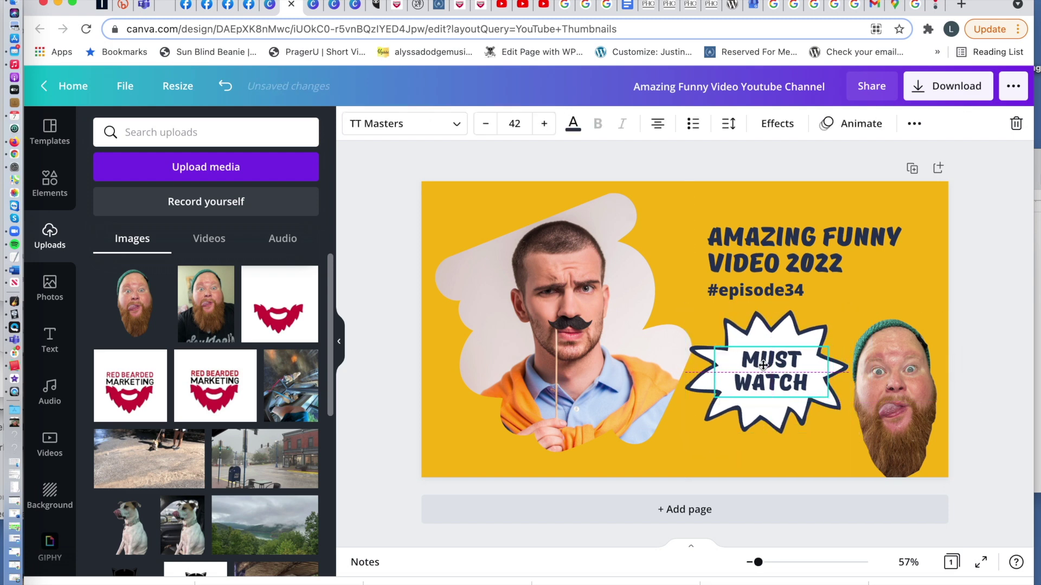
left_click_drag(873, 369, 874, 365)
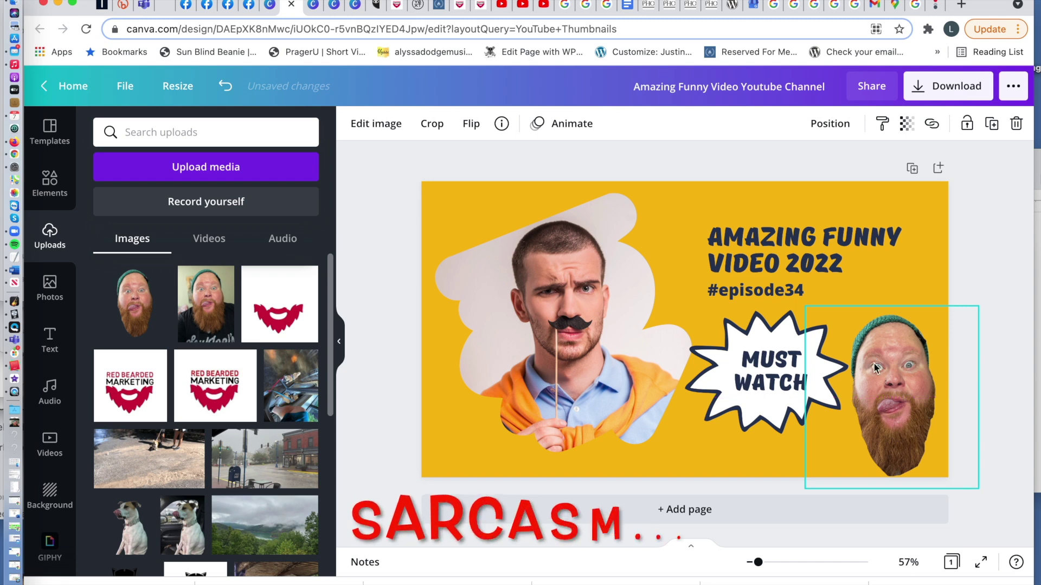
left_click(762, 246)
Retype the title text as 'HOW TO MAKE A THUMBNAIL WITH'
left_click_drag(766, 243, 849, 263)
type("HOW TO MAKE A ")
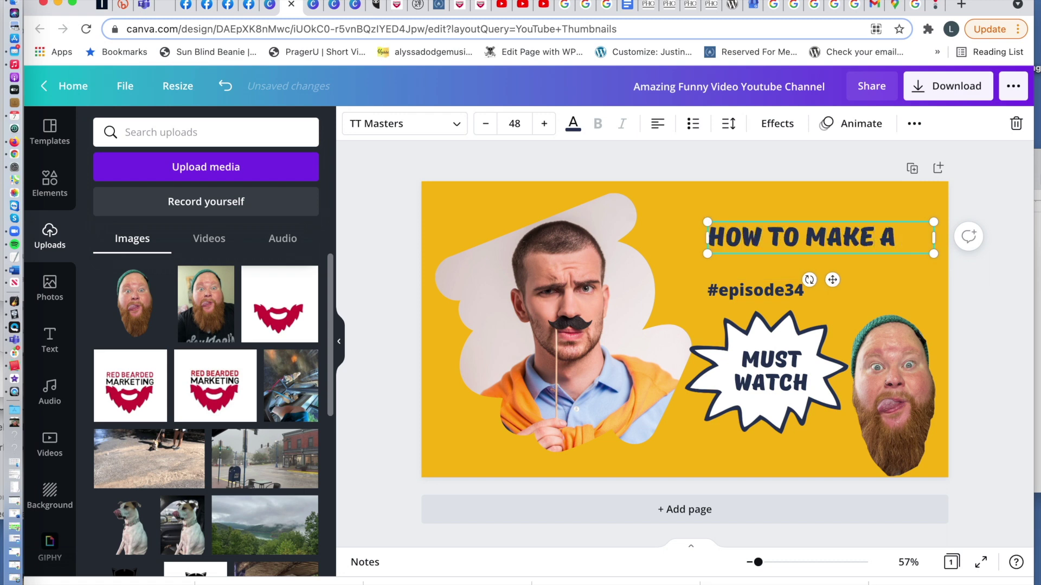
type("THUMB")
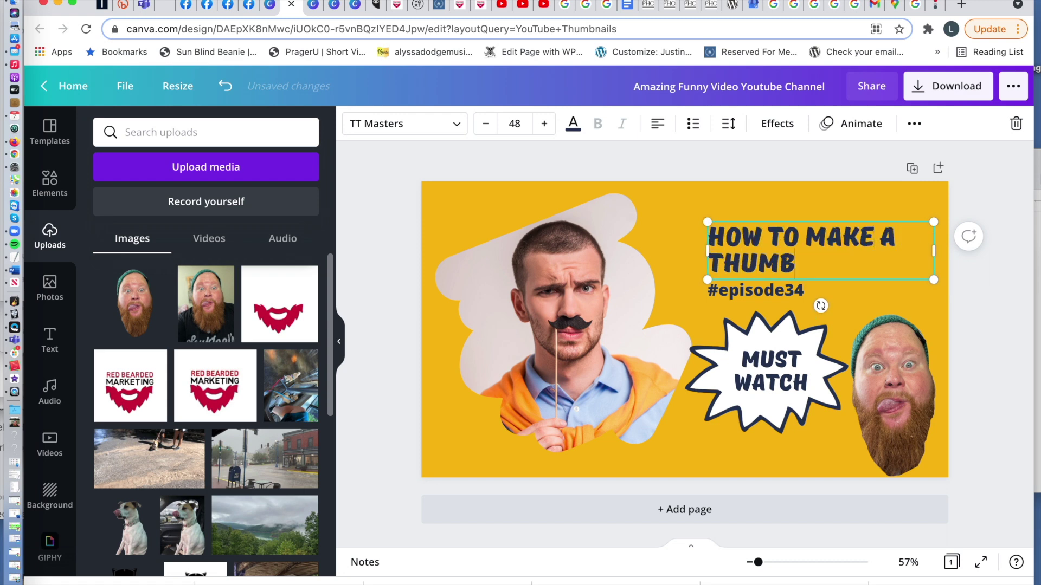
type("NAIL")
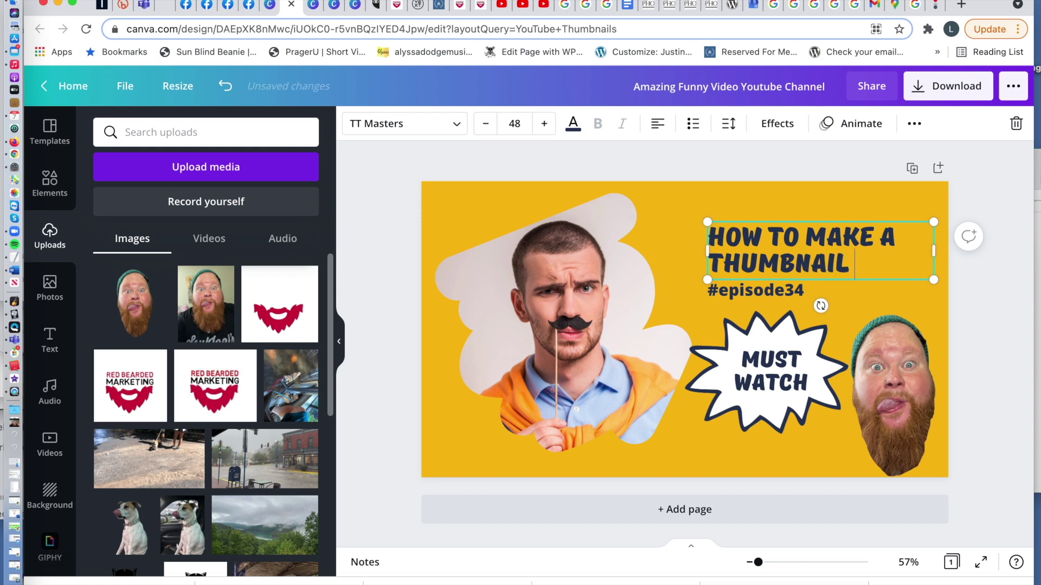
type(" WITH")
Change #episode34 to 'Canva!', centre both headline lines, and delete the mustache-man photo
double_click(755, 291)
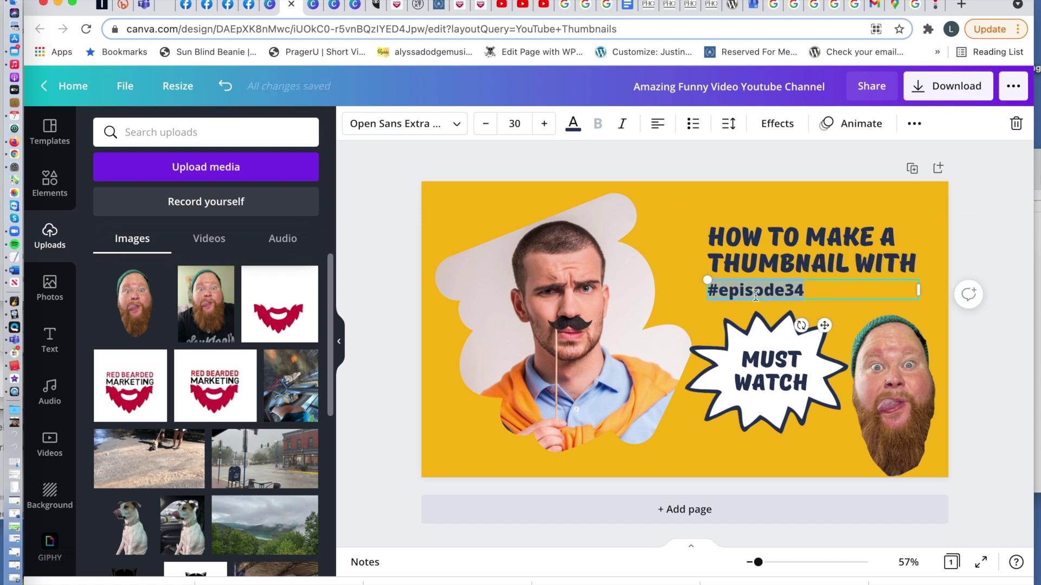
type("Canva!")
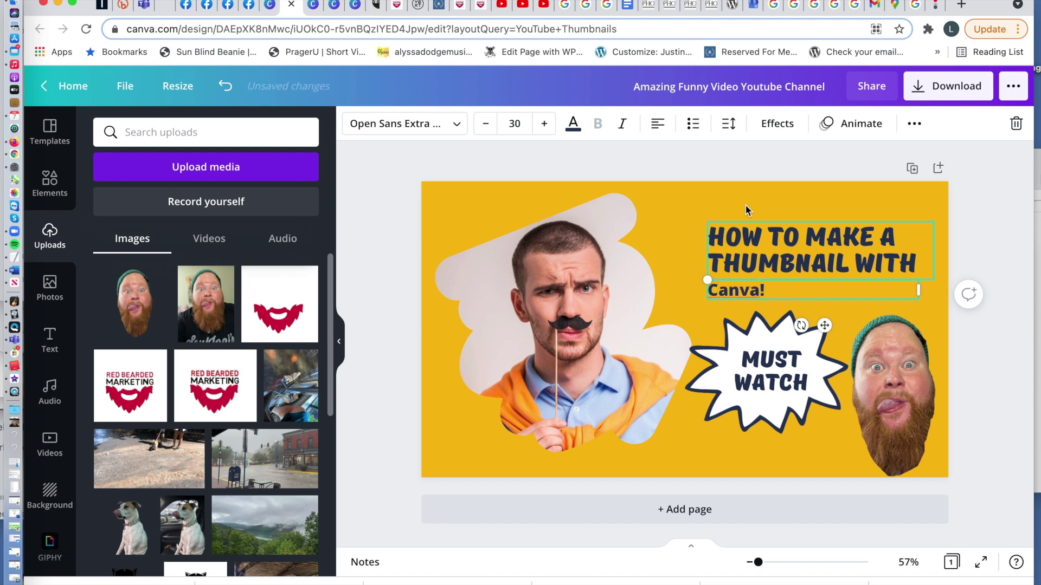
left_click(659, 127)
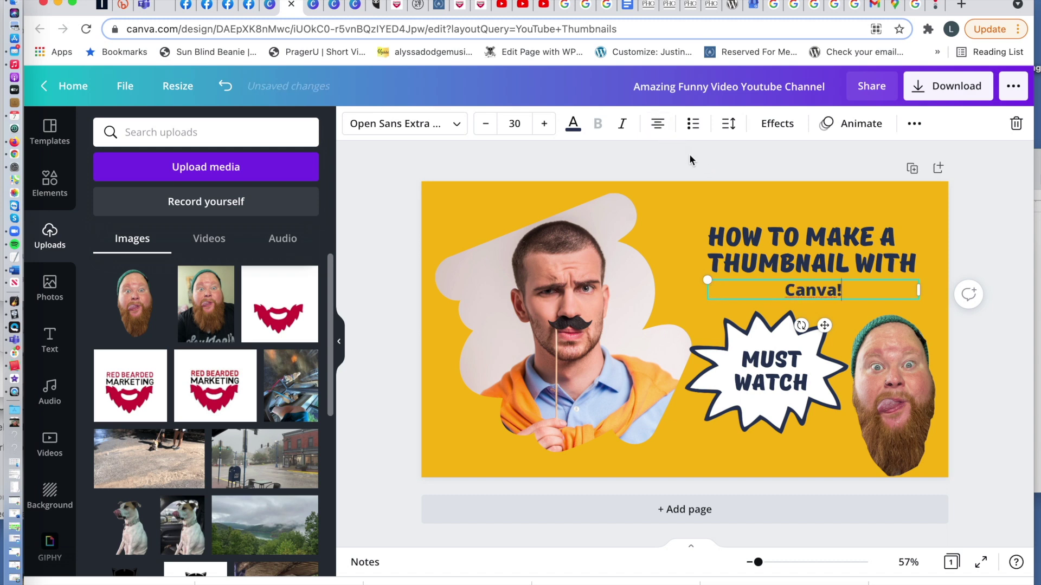
left_click(705, 259)
left_click(658, 124)
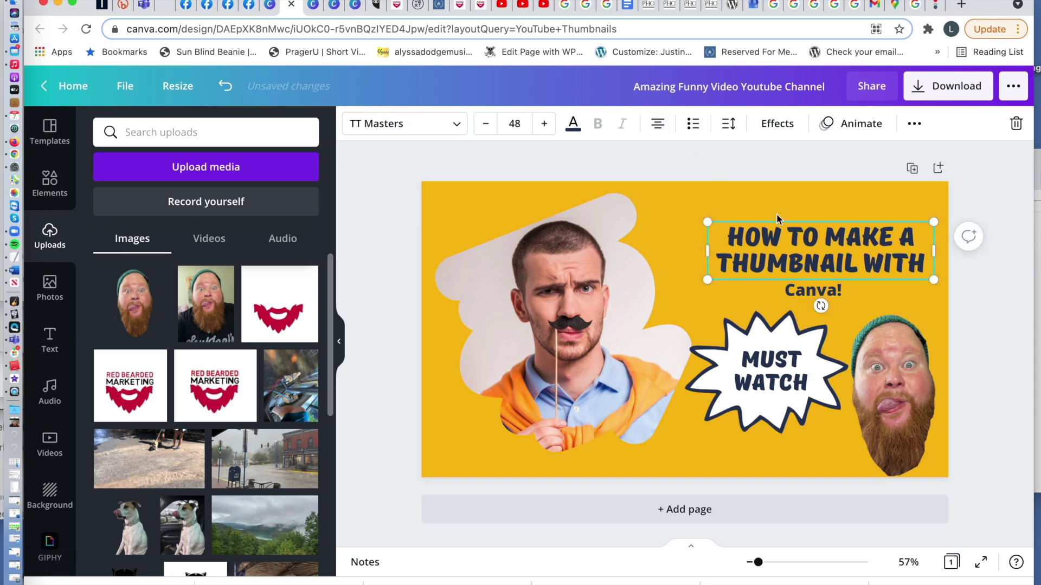
left_click(670, 245)
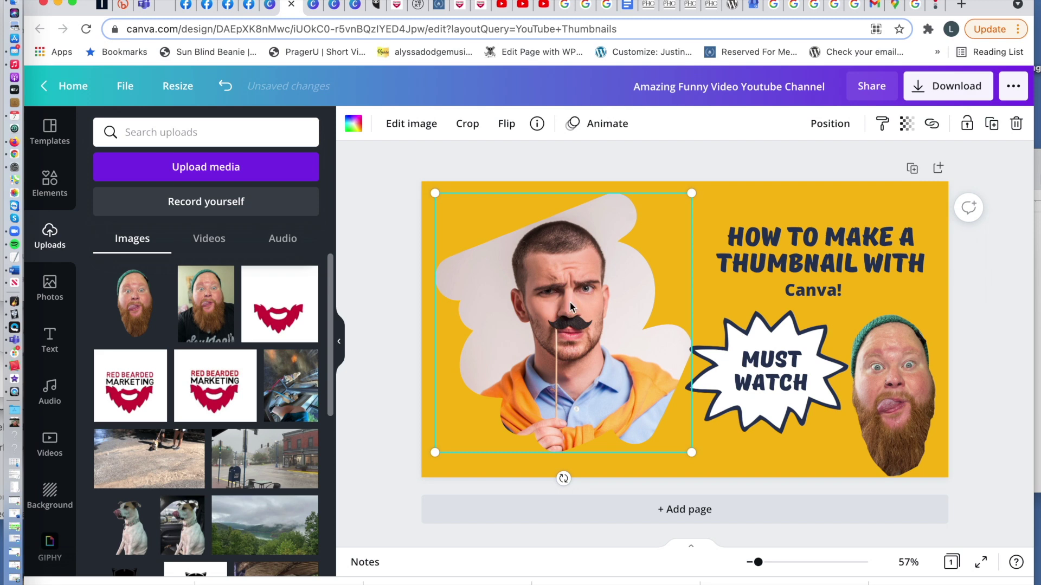
key("Delete")
Put the pointing-man photo from Uploads into the empty left frame and move it slightly lower
scroll(206, 412, "down", 4)
scroll(223, 385, "down", 5)
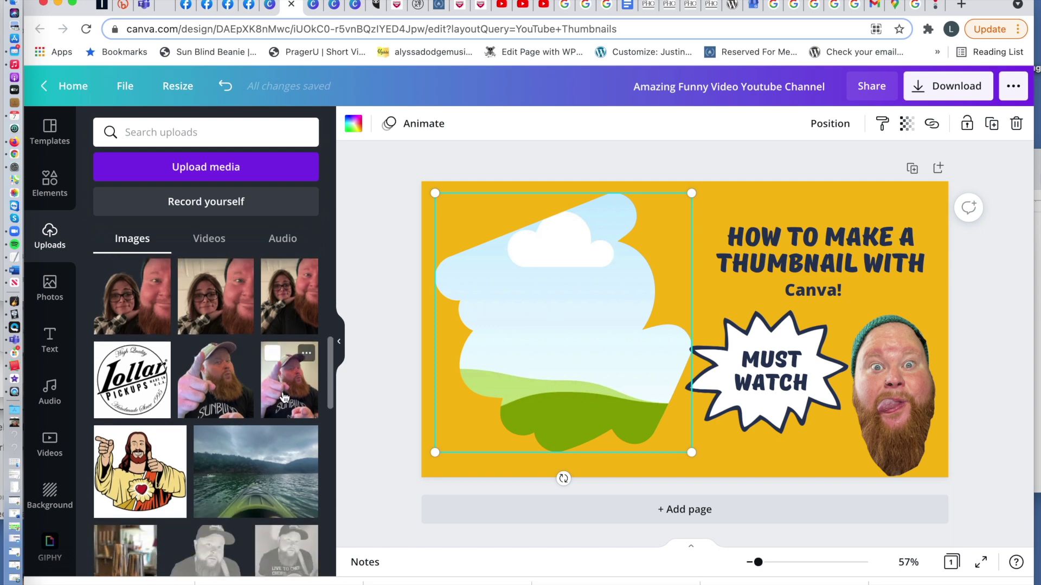
left_click(223, 385)
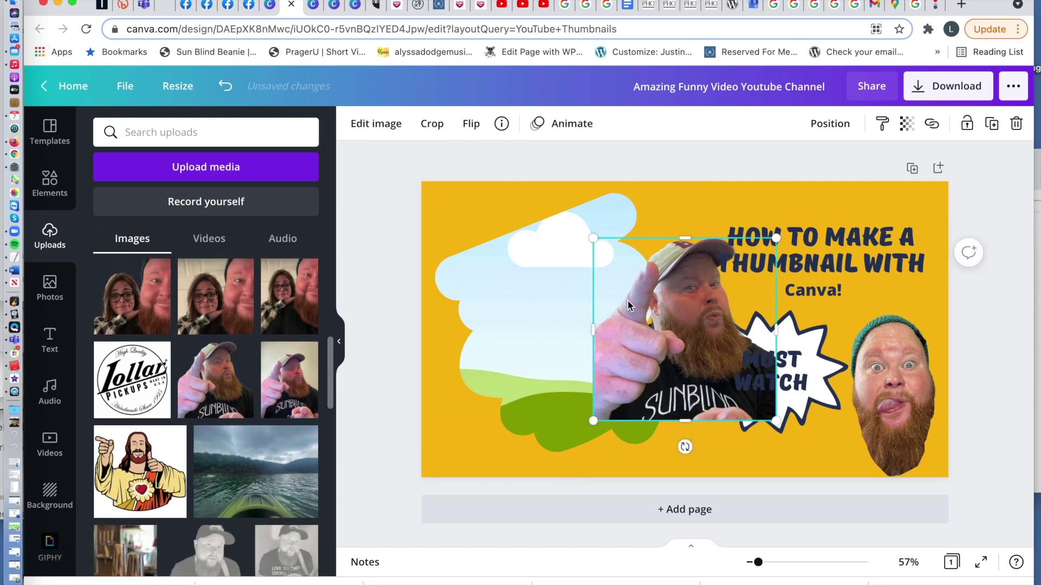
left_click_drag(630, 306, 542, 304)
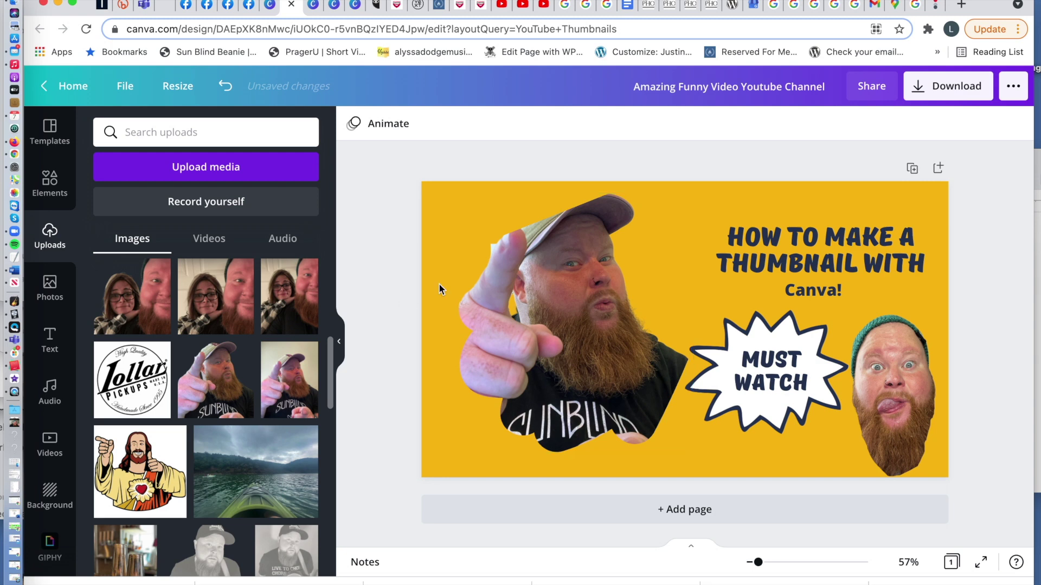
left_click(556, 339)
left_click_drag(556, 339, 555, 366)
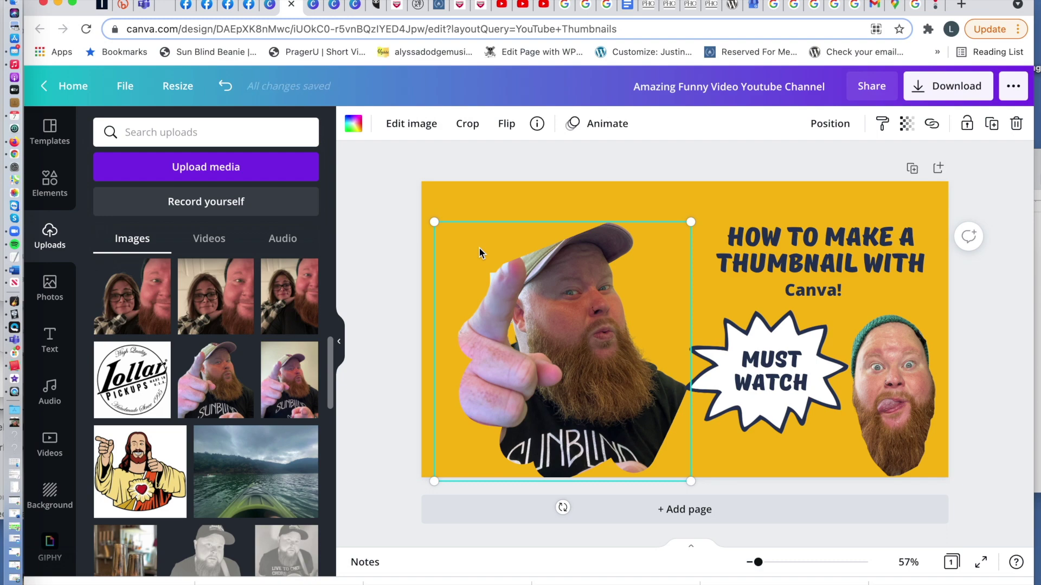
Delete the pointing-man photo and drag the pug head cutout from Uploads into the left frame
scroll(271, 314, "down", 10)
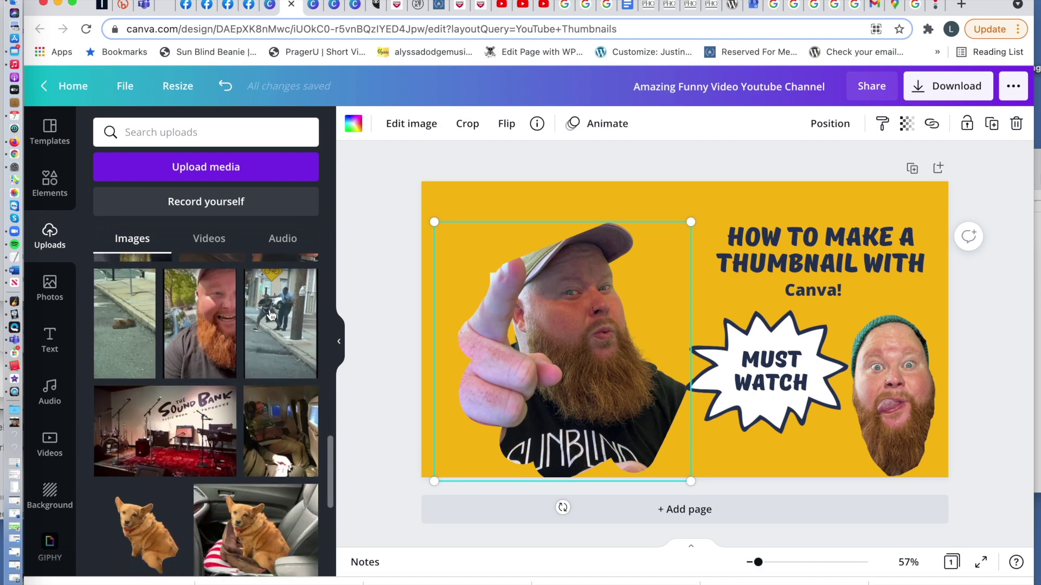
scroll(271, 315, "down", 15)
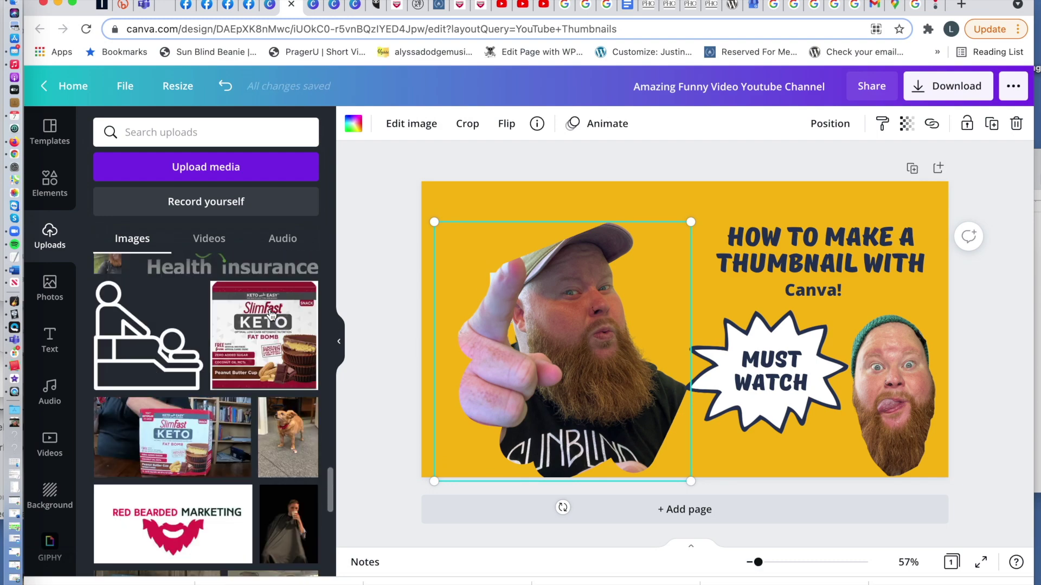
scroll(271, 315, "up", 10)
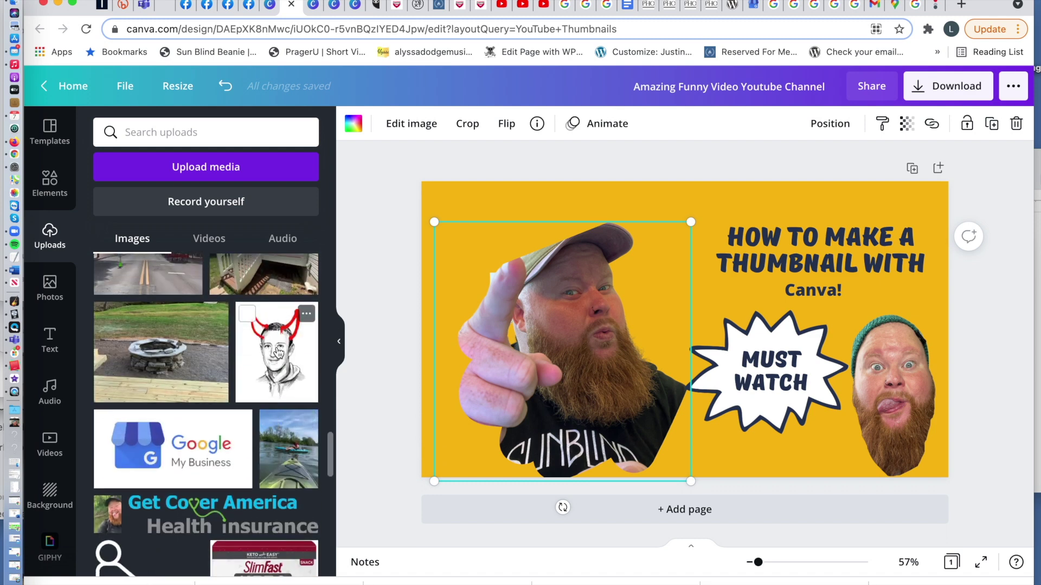
scroll(277, 352, "down", 5)
scroll(277, 353, "down", 10)
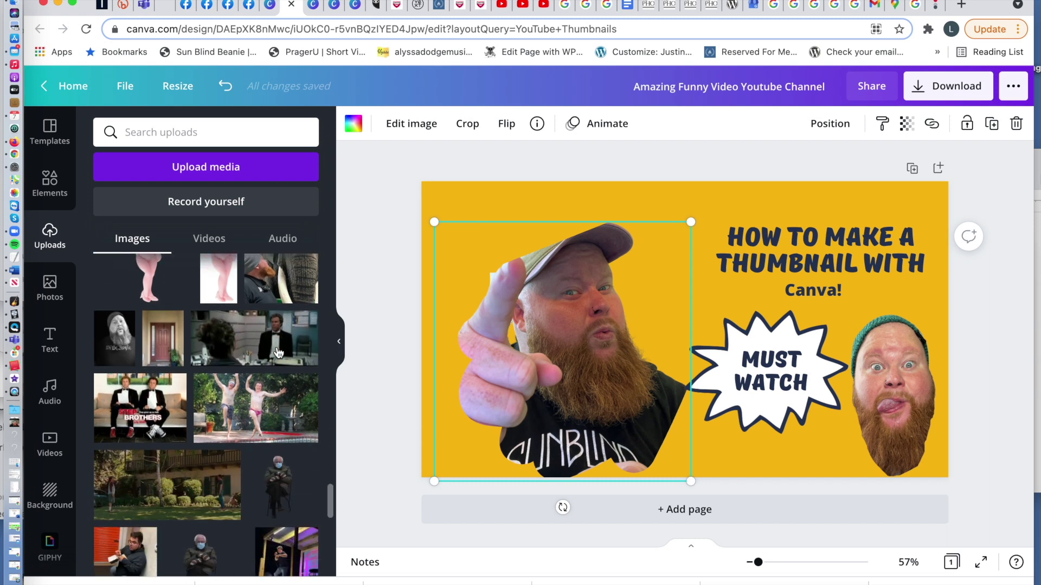
scroll(278, 352, "down", 10)
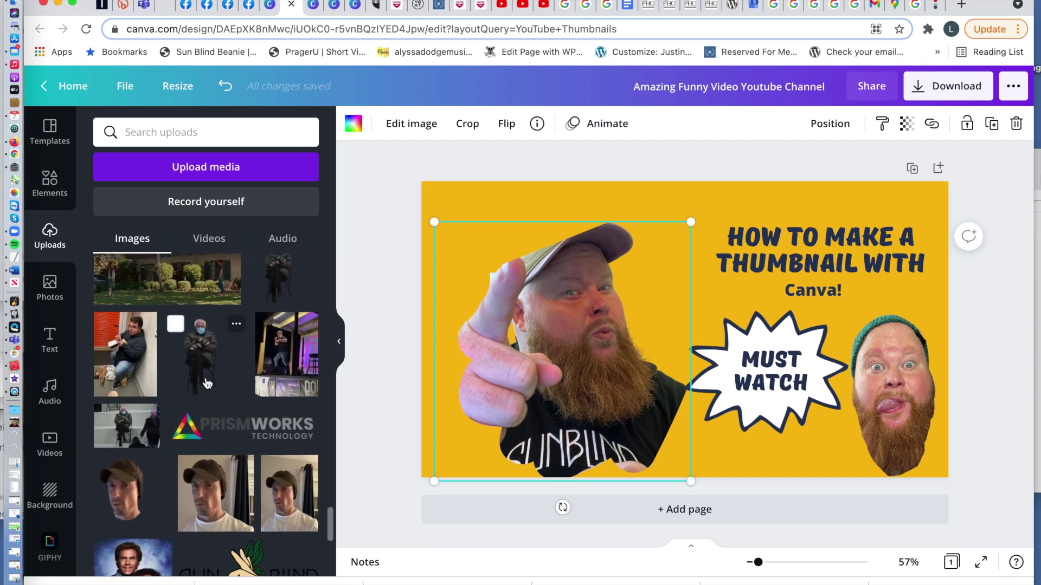
scroll(207, 384, "down", 10)
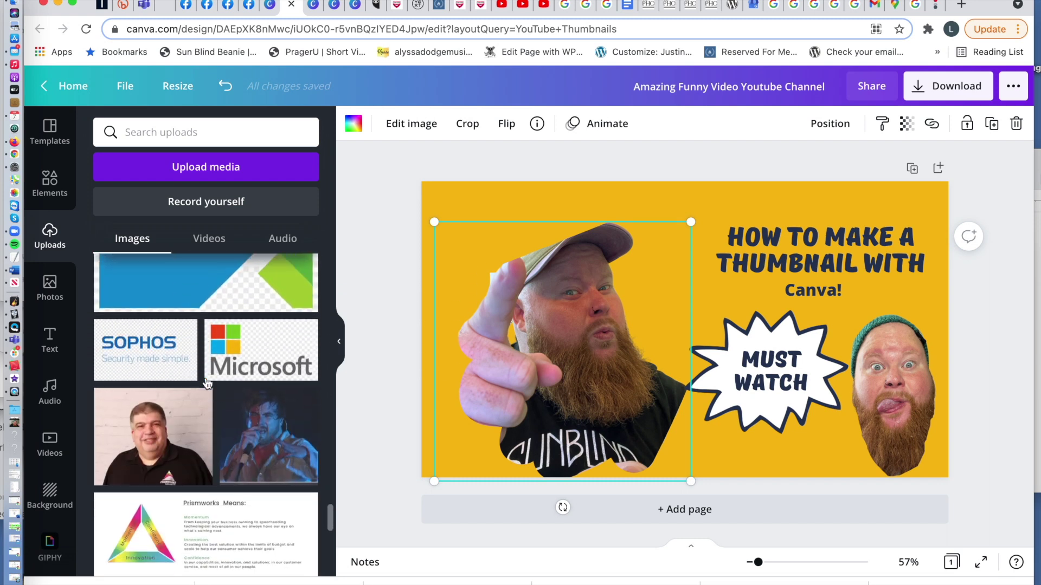
scroll(207, 384, "down", 5)
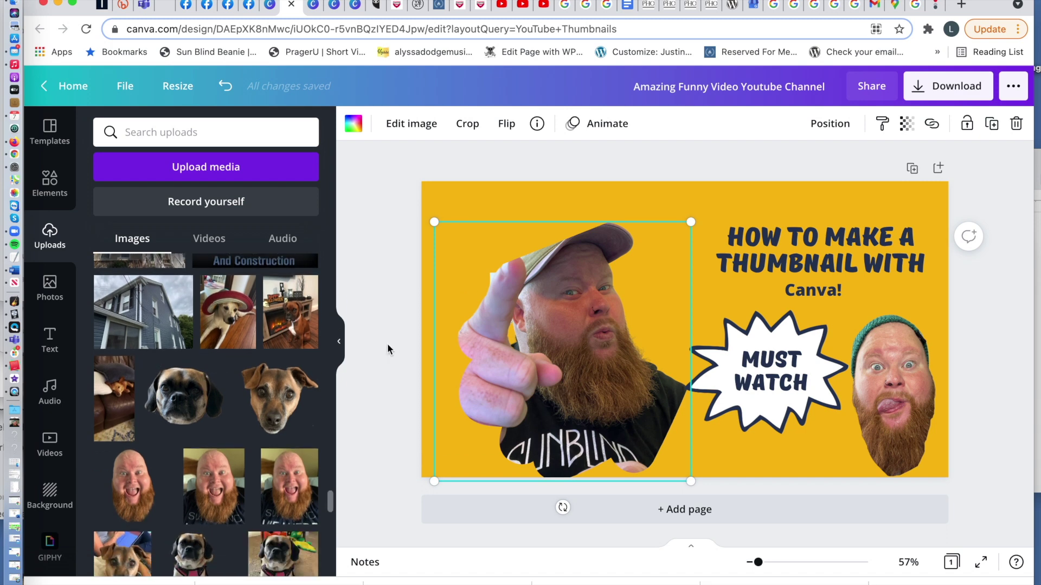
scroll(285, 406, "down", 2)
scroll(285, 401, "up", 2)
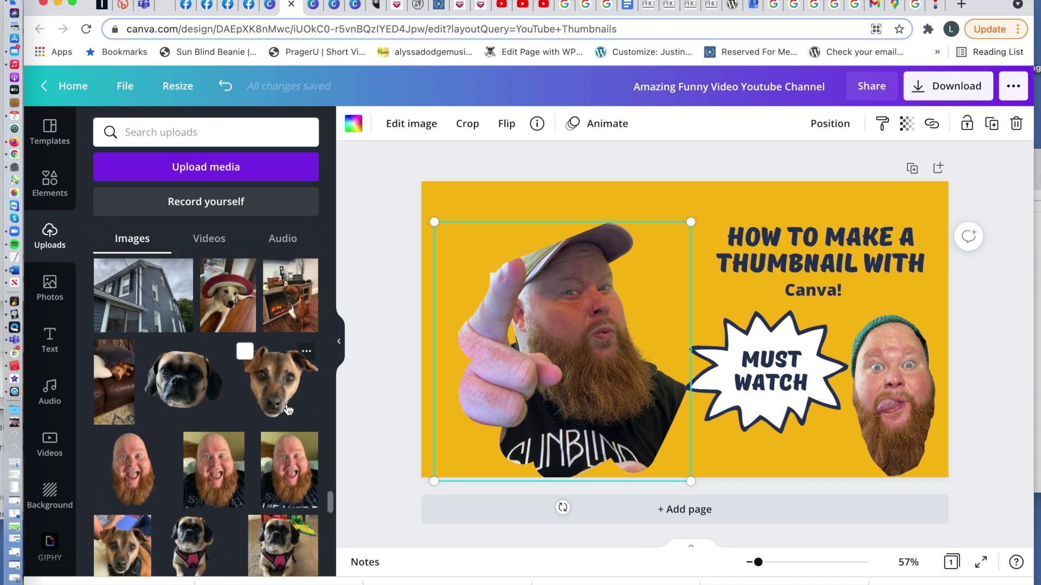
key("Delete")
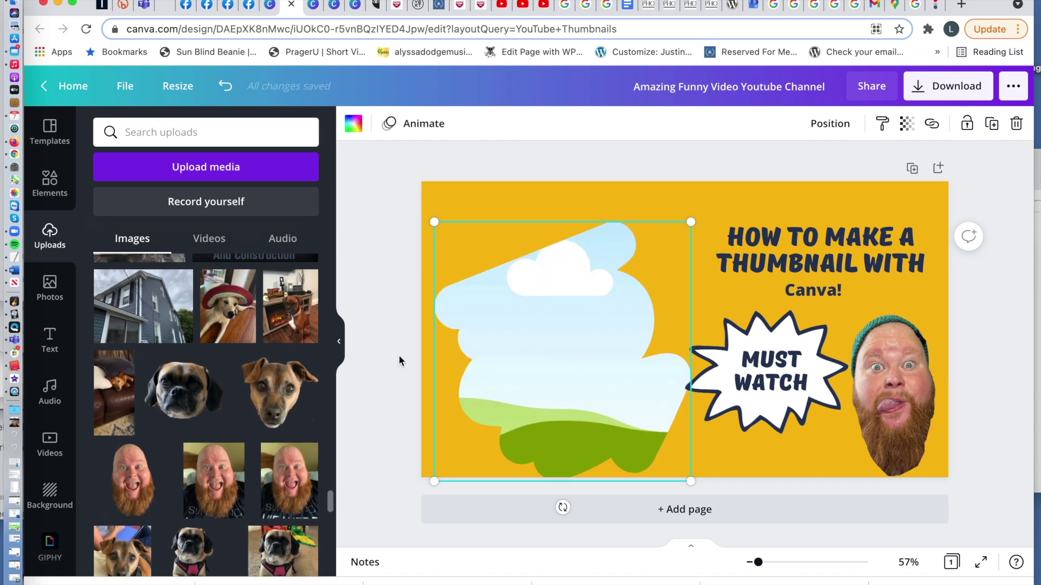
left_click_drag(187, 400, 649, 307)
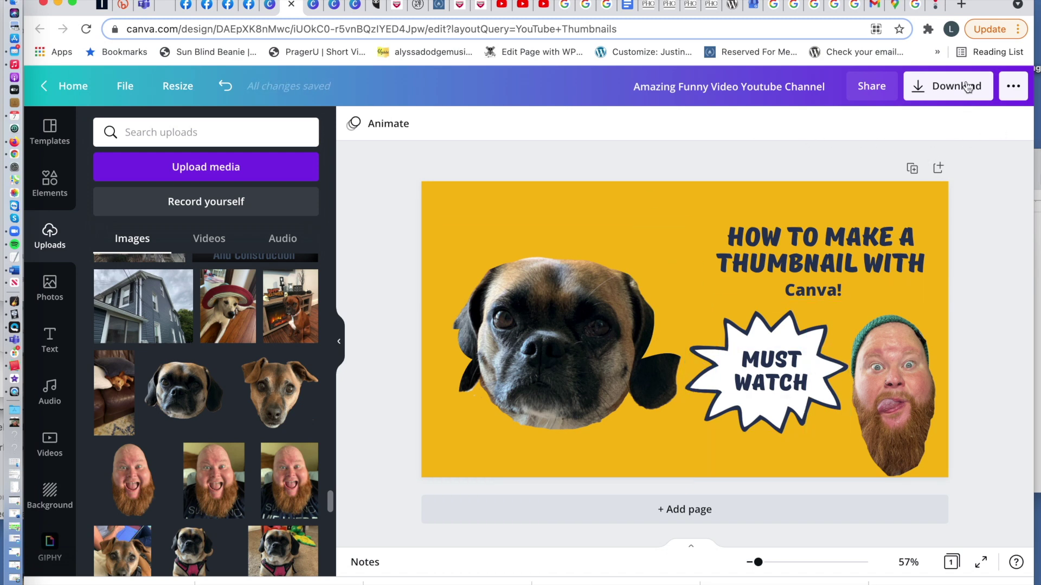
Download the thumbnail as a 1280×720 PNG, then return to the editor
left_click(946, 89)
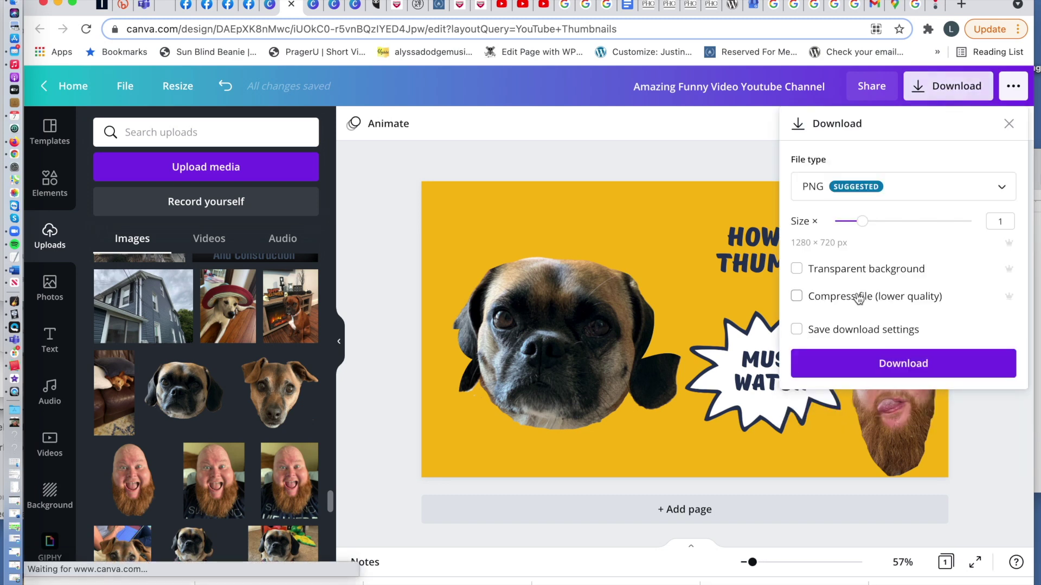
left_click(855, 374)
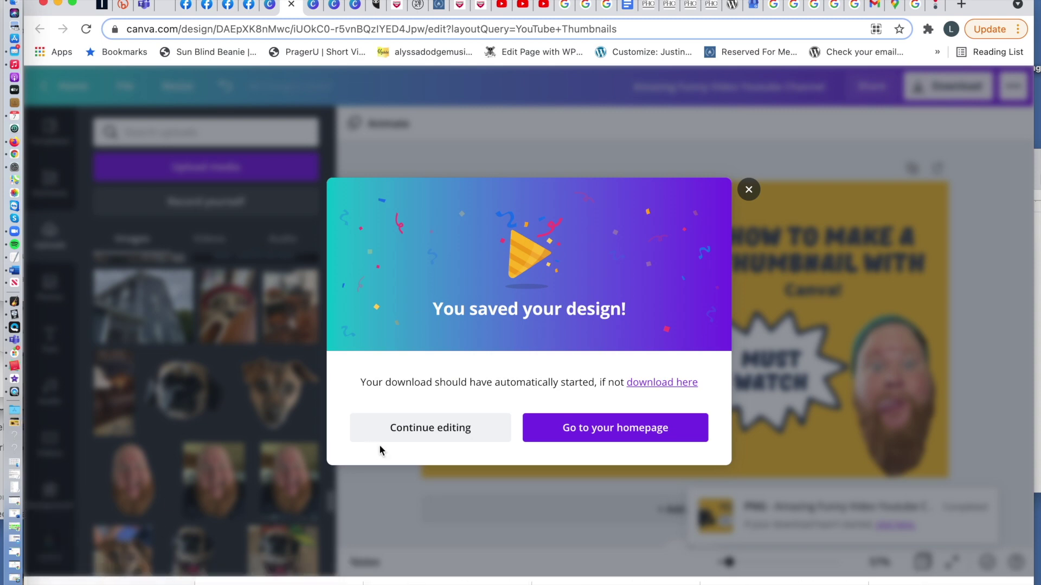
left_click(748, 190)
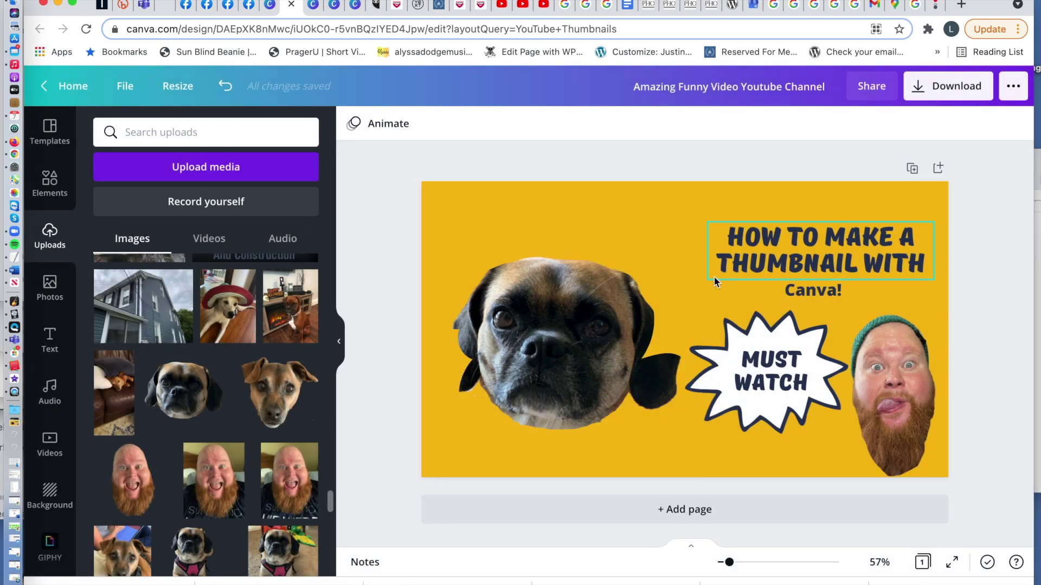